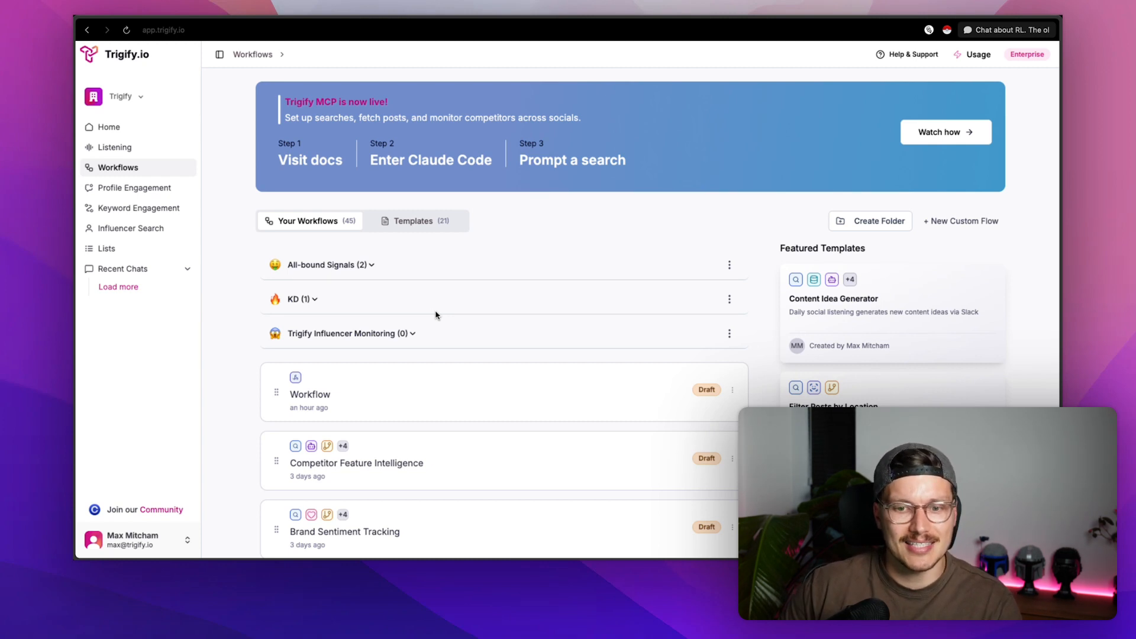
- Create a new custom flow named 'Webhooks'
{"action": "left_click", "coordinate": [946, 221]}
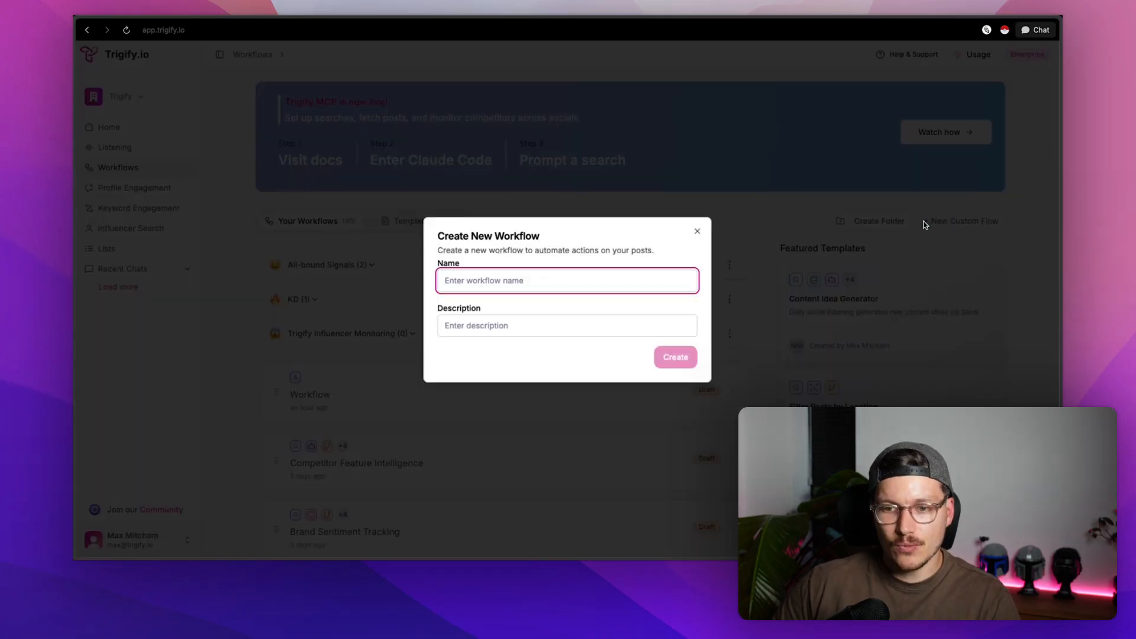
{"action": "type", "text": "Webhooks"}
{"action": "key", "text": "Return"}
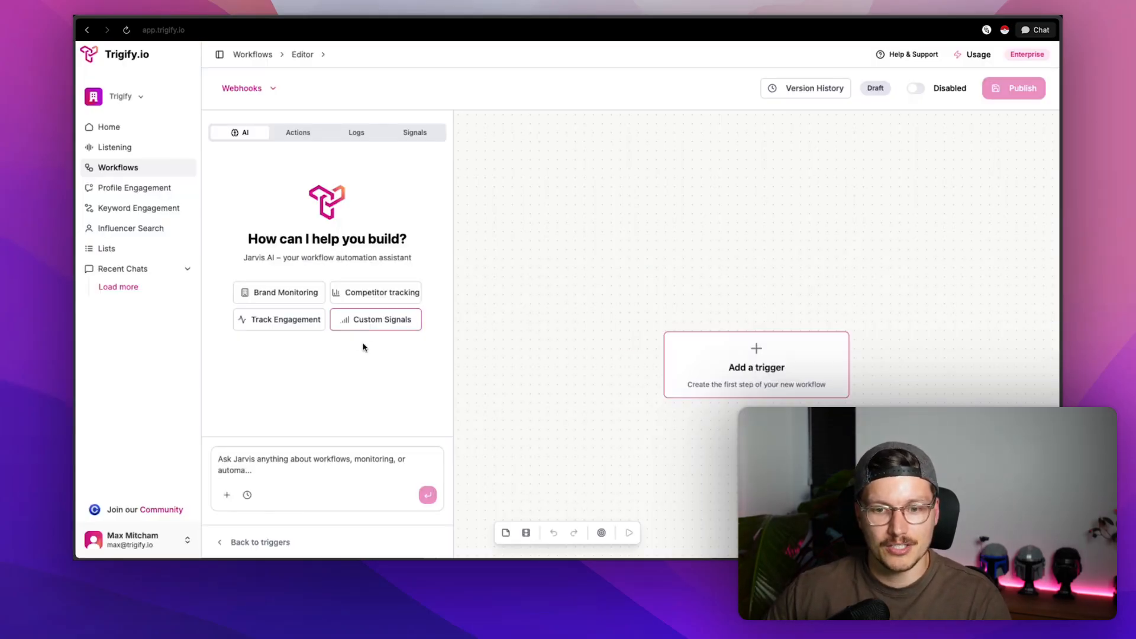
- Add a Webhook Trigger, generate and copy its webhook URL, and continue to the Schema step
{"action": "left_click", "coordinate": [740, 371]}
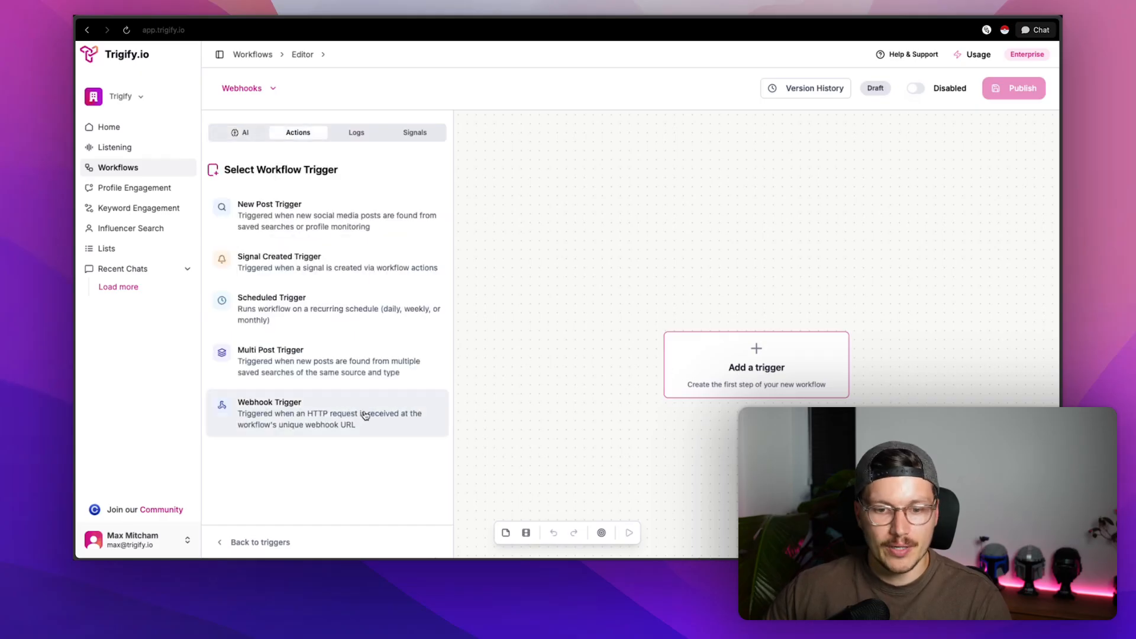
{"action": "left_click", "coordinate": [348, 420]}
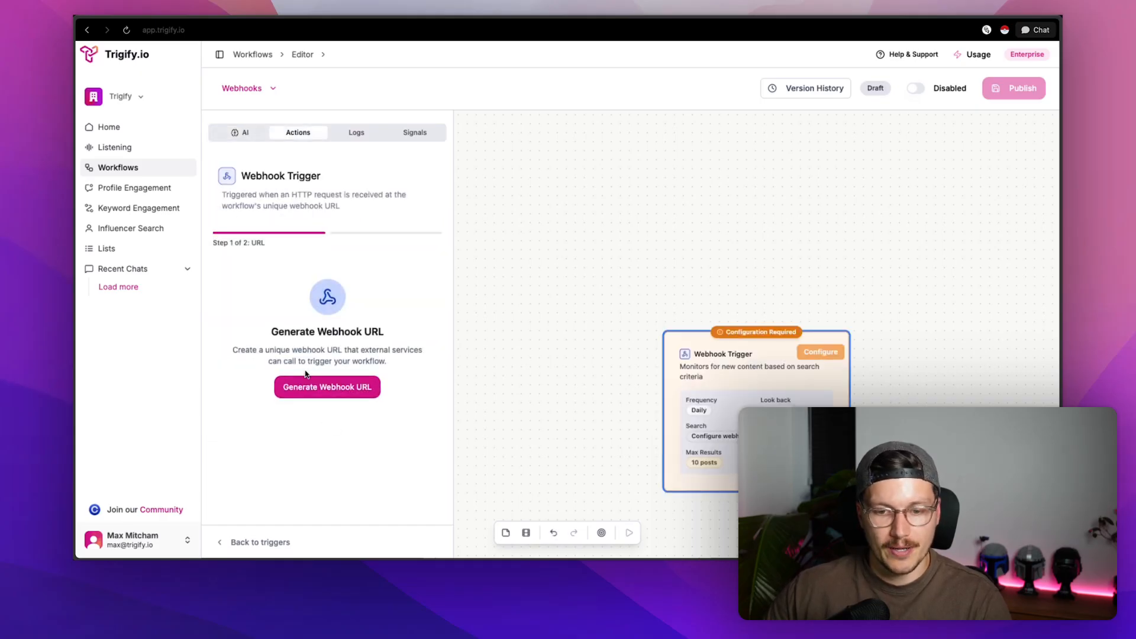
{"action": "left_click_drag", "start_coordinate": [269, 327], "coordinate": [422, 364]}
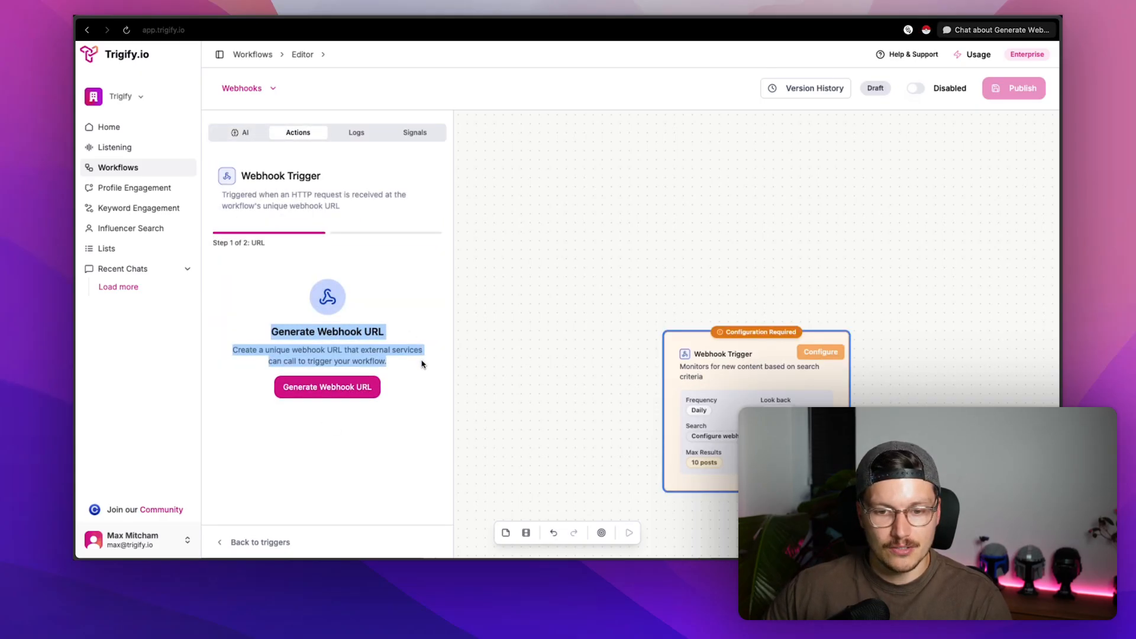
{"action": "left_click", "coordinate": [321, 394]}
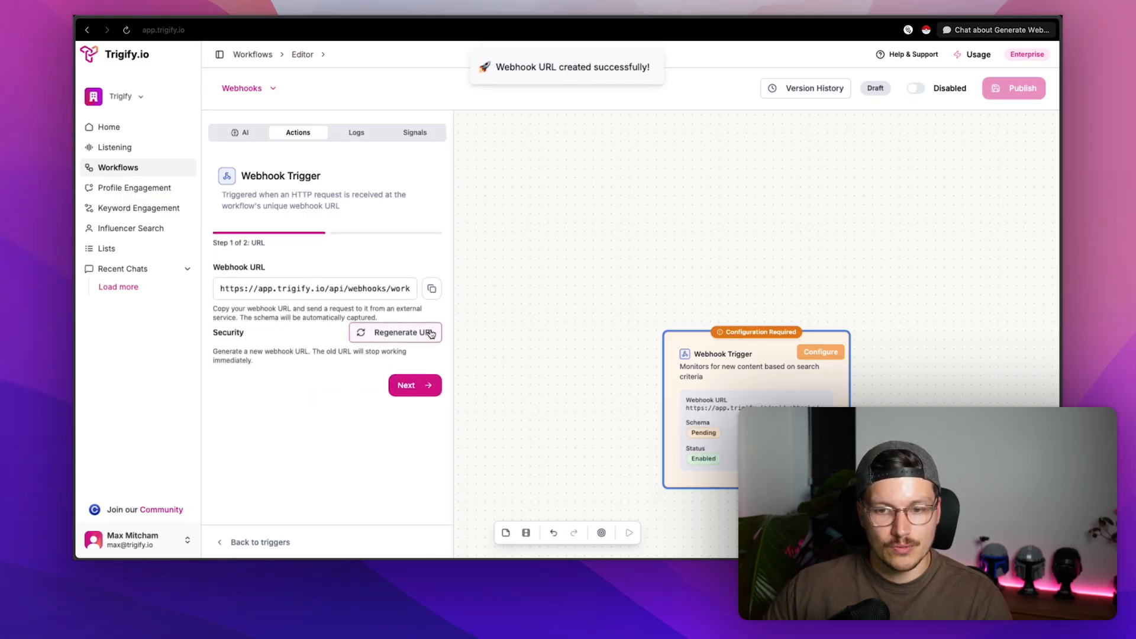
{"action": "left_click", "coordinate": [431, 290]}
{"action": "left_click_drag", "start_coordinate": [220, 266], "coordinate": [269, 268]}
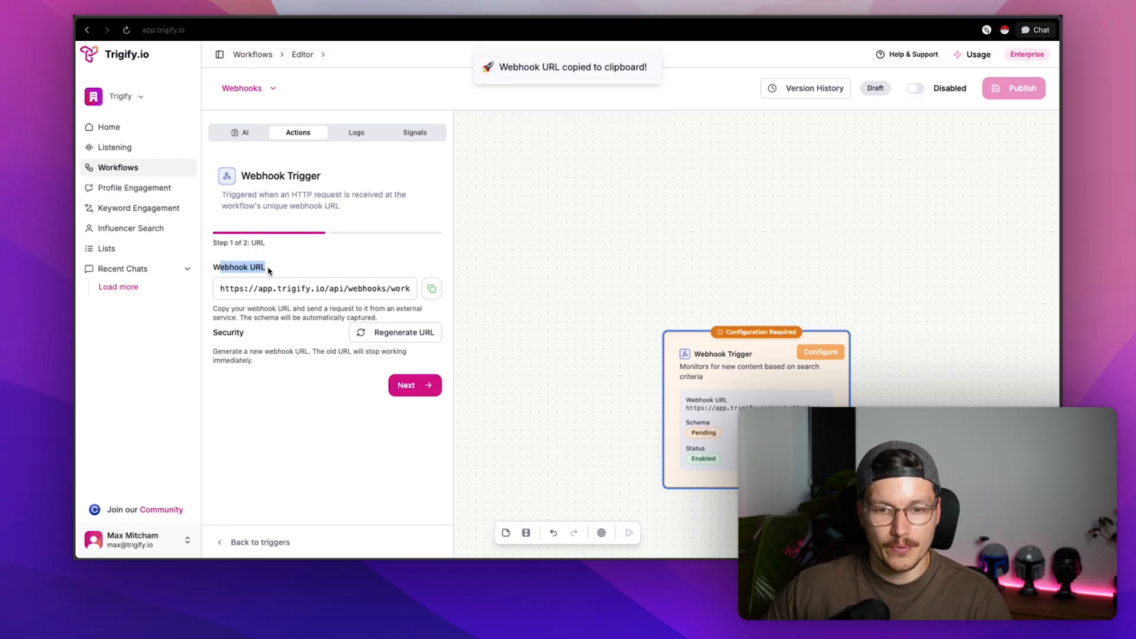
{"action": "left_click", "coordinate": [413, 387]}
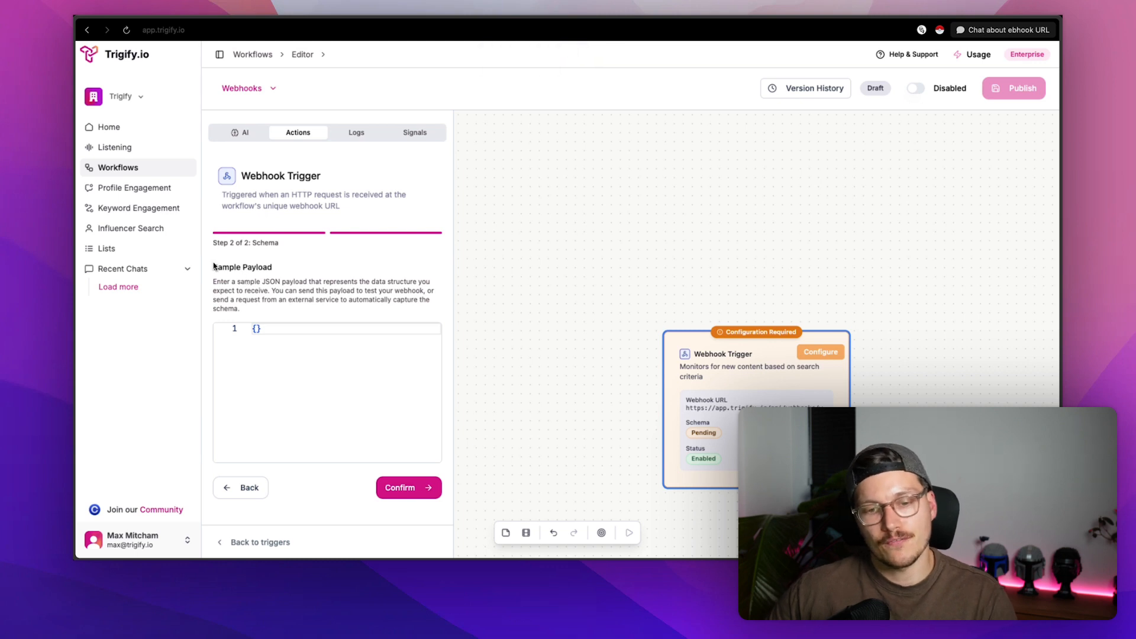
{"action": "left_click_drag", "start_coordinate": [213, 266], "coordinate": [283, 308]}
- Clear the stray selection and show the browser's vertical tab sidebar with open tabs
{"action": "left_click", "coordinate": [283, 308]}
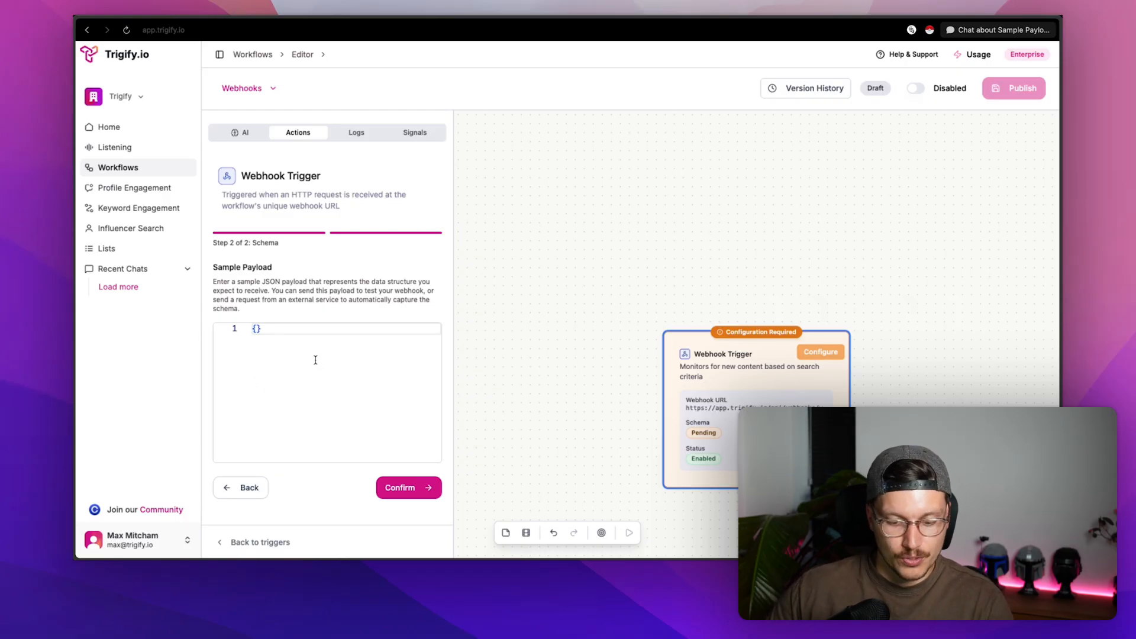
{"action": "key", "text": "super+s"}
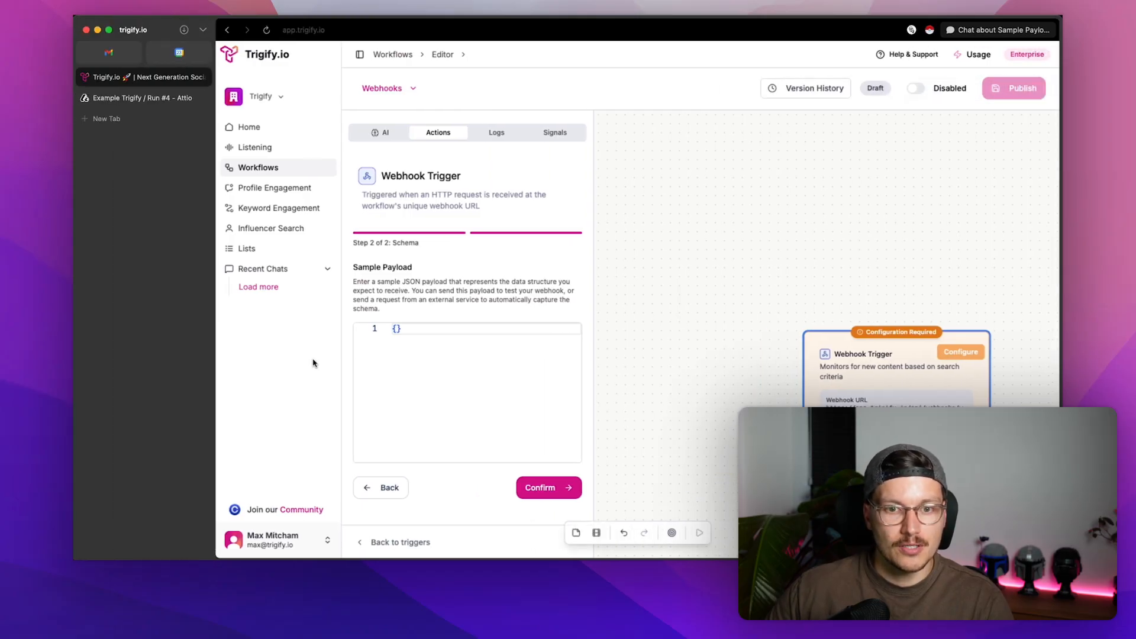
- In Attio, review Run #4's manual trigger and HTTP request details, then open the Example Trigify editor
{"action": "left_click", "coordinate": [155, 98]}
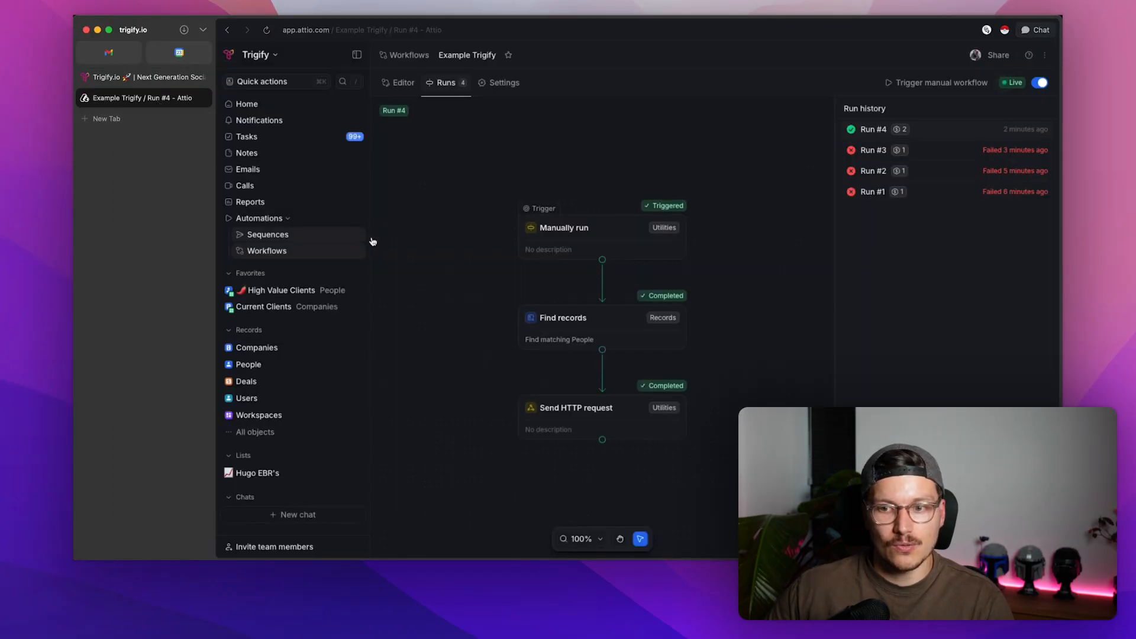
{"action": "key", "text": "super+s"}
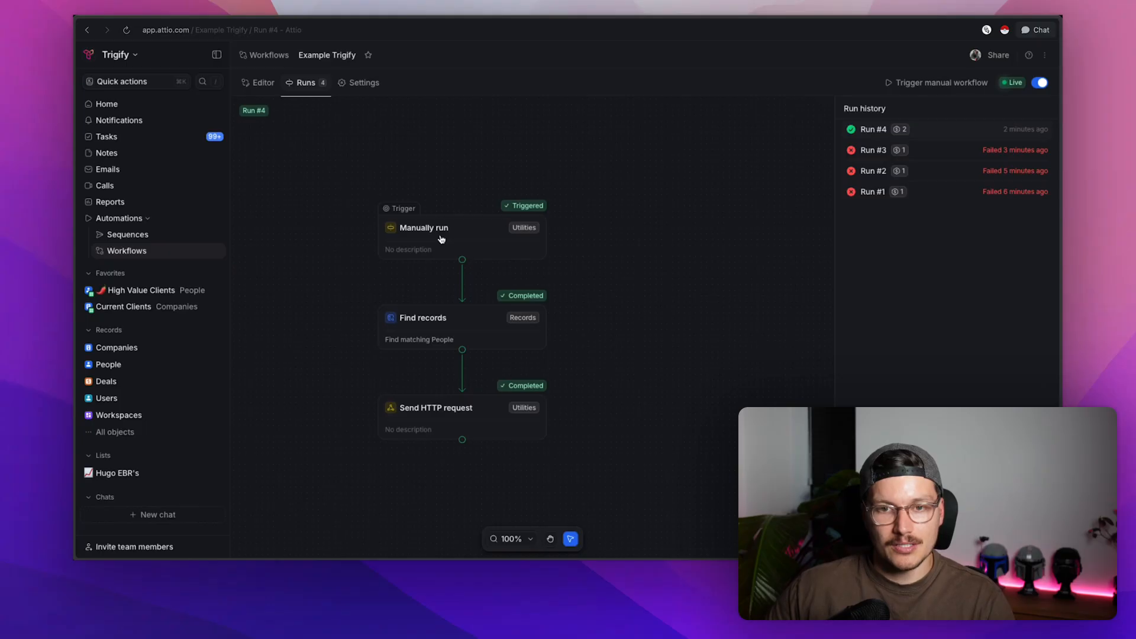
{"action": "left_click", "coordinate": [461, 229]}
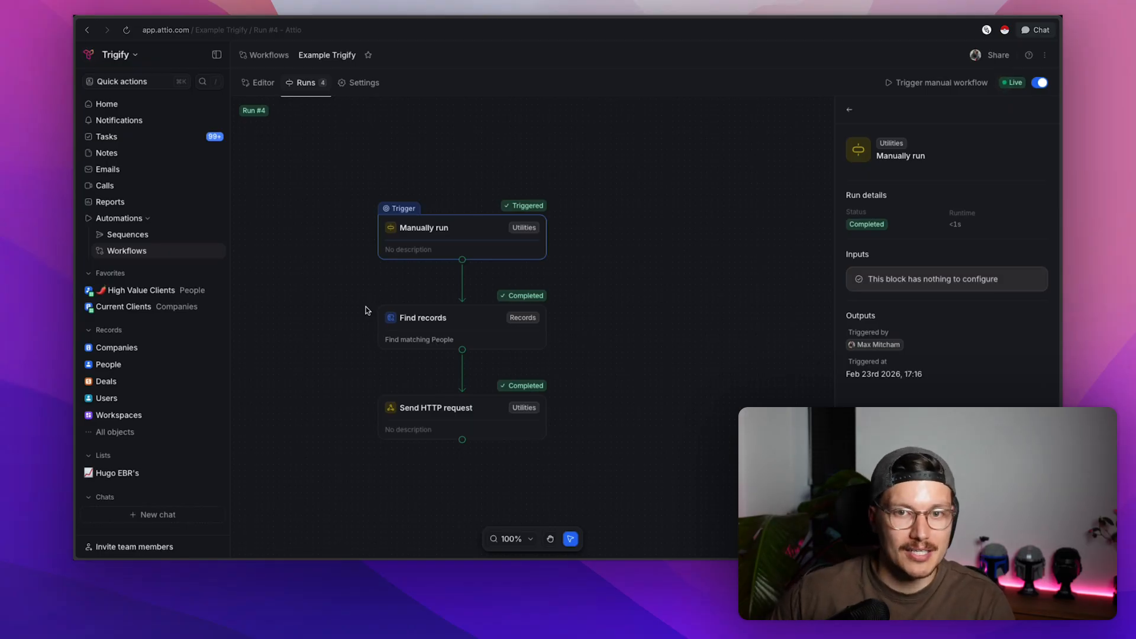
{"action": "left_click", "coordinate": [433, 408]}
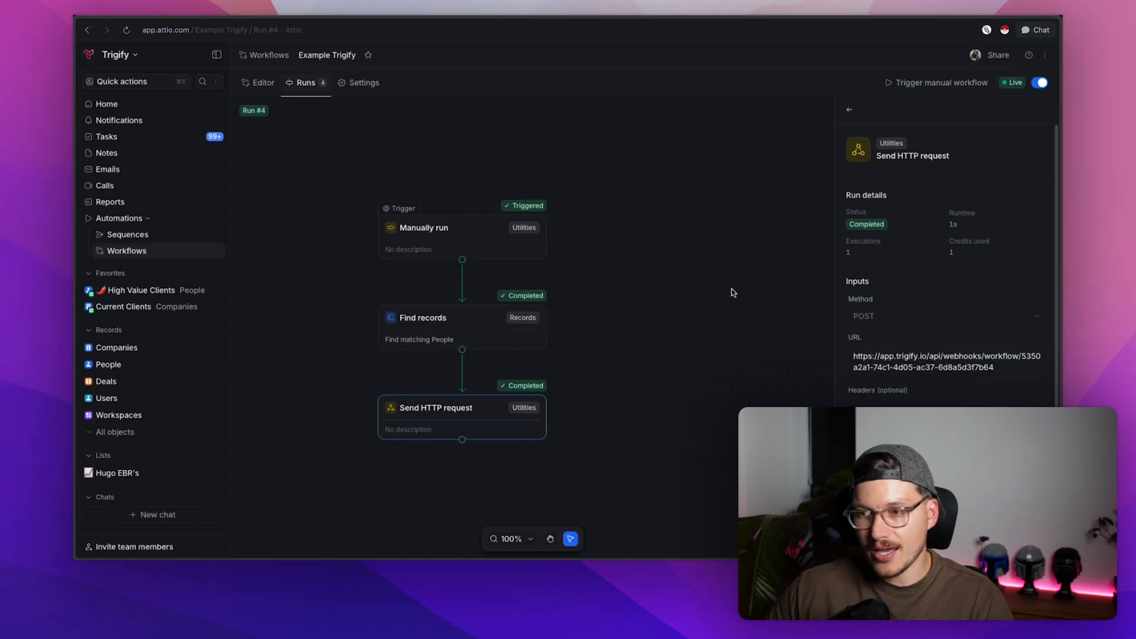
{"action": "left_click", "coordinate": [259, 83]}
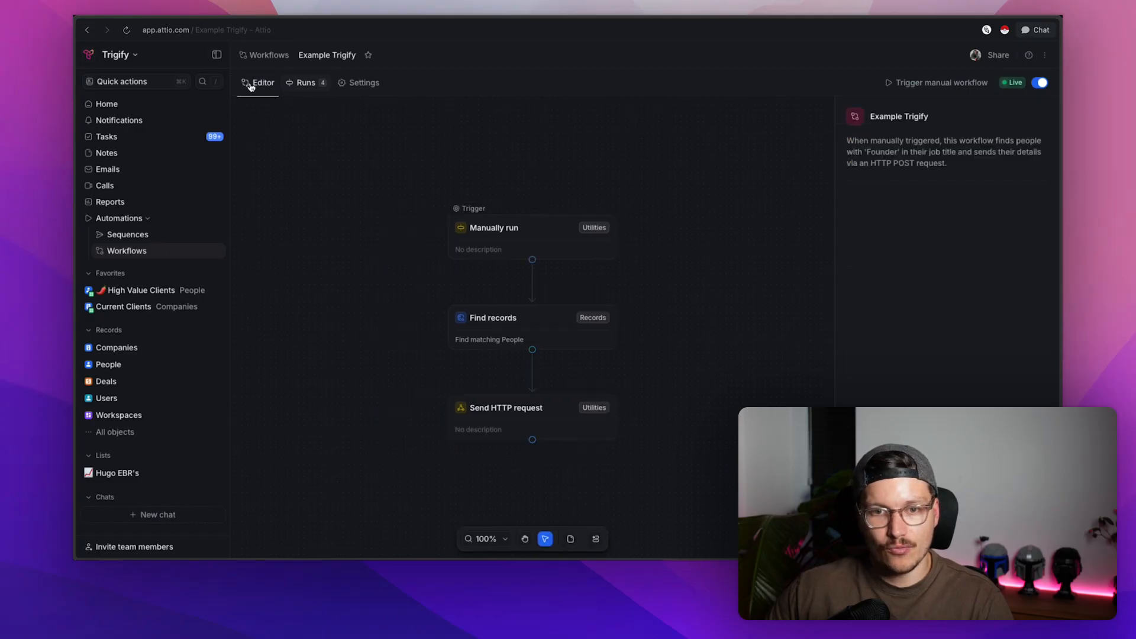
- Make the HTTP request step POST application/json with Name and Job title to the pasted Trigify URL
{"action": "left_click", "coordinate": [531, 414]}
{"action": "triple_click", "coordinate": [888, 292]}
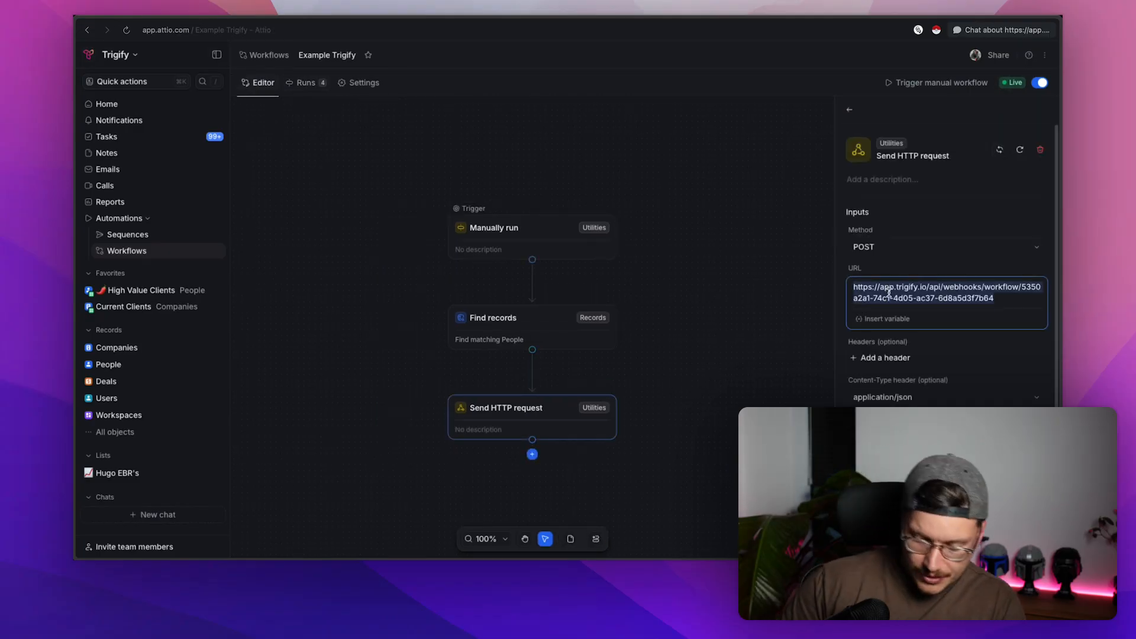
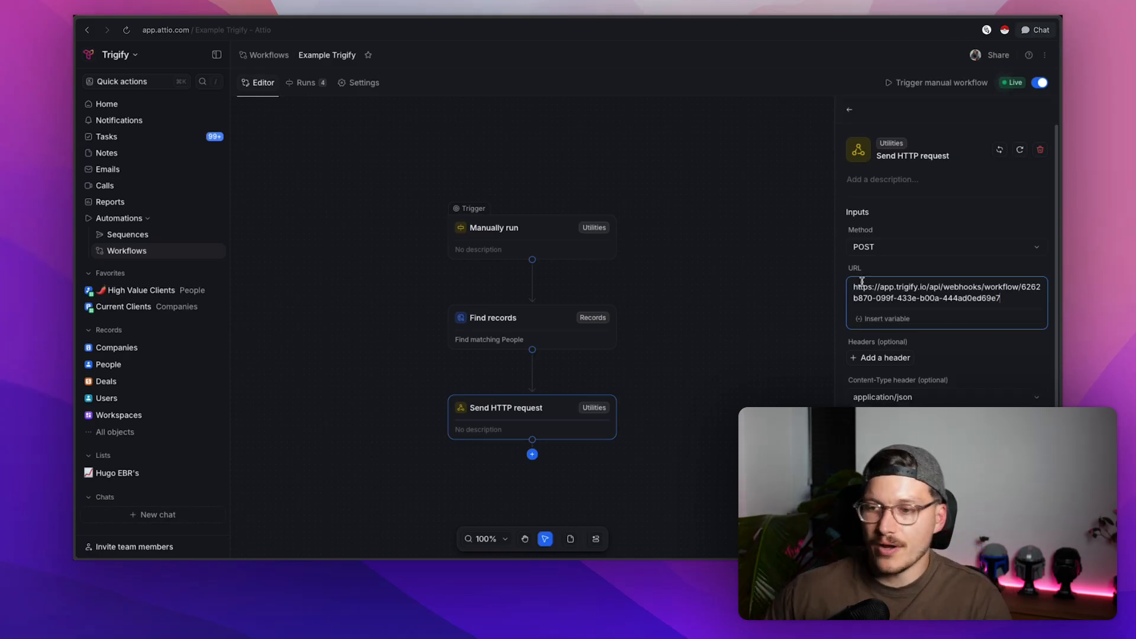
{"action": "scroll", "coordinate": [929, 298], "scroll_direction": "down", "scroll_amount": 3}
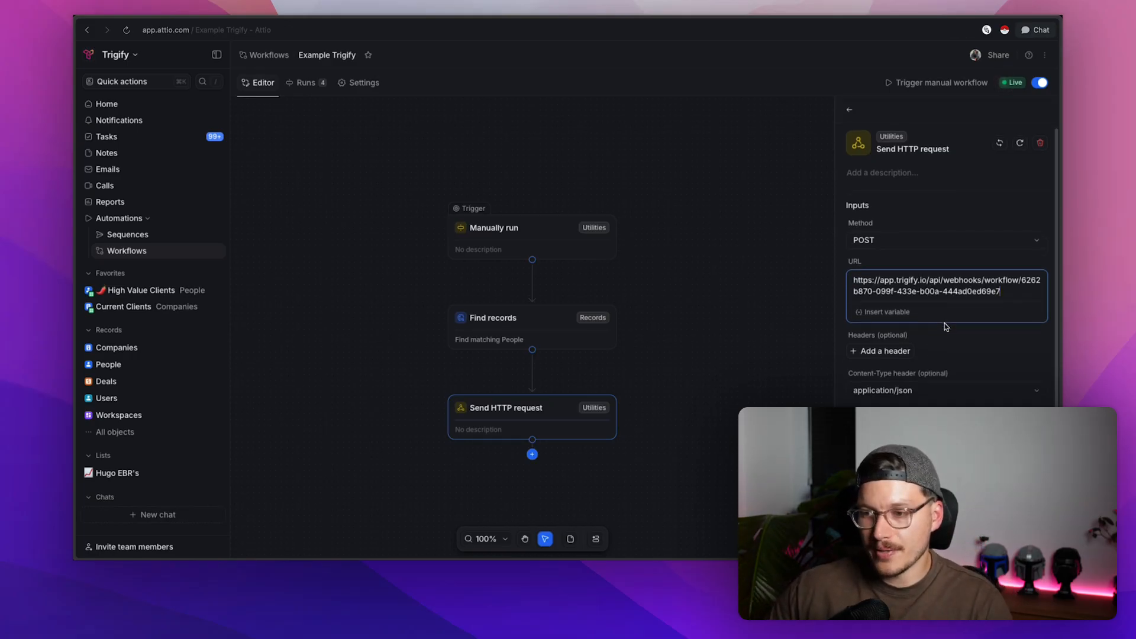
{"action": "left_click_drag", "start_coordinate": [851, 290], "coordinate": [894, 318]}
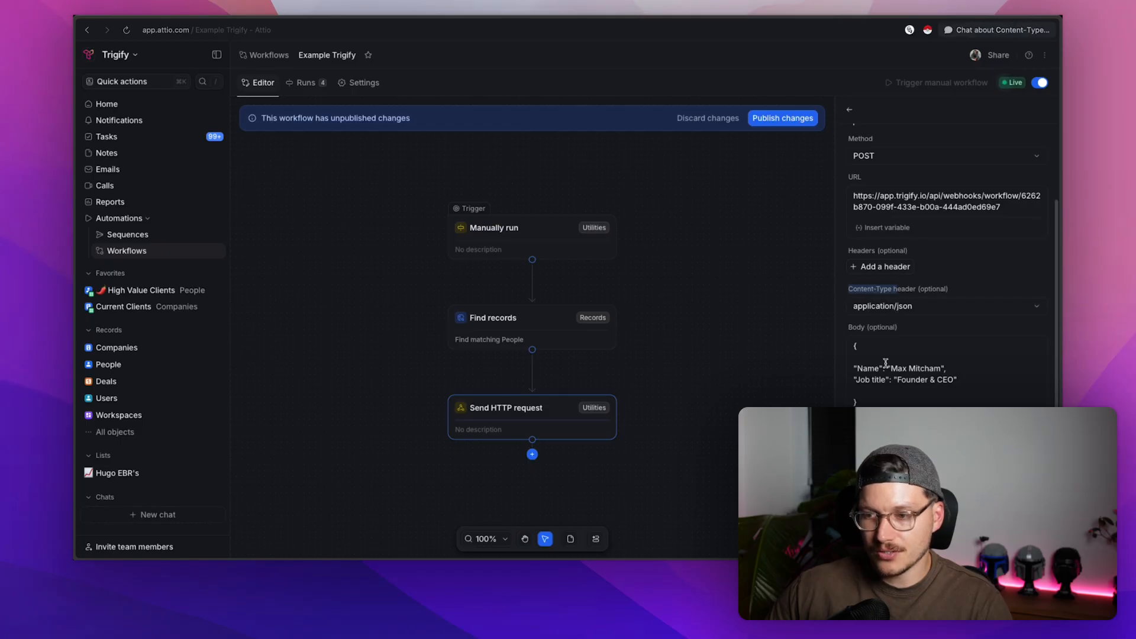
{"action": "left_click", "coordinate": [916, 375]}
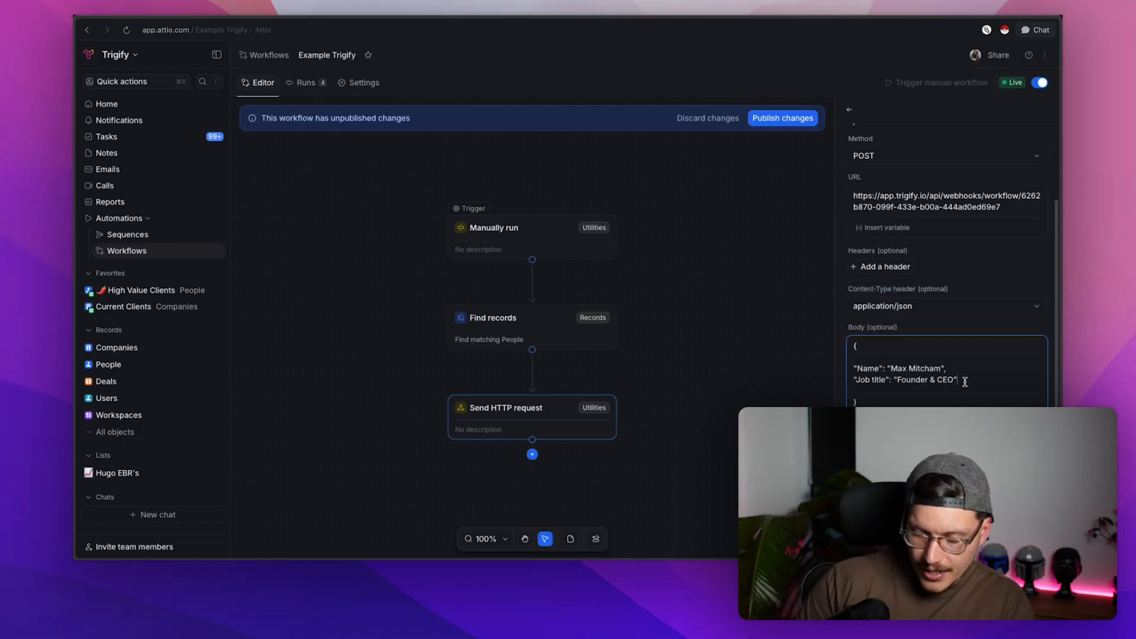
{"action": "scroll", "coordinate": [964, 382], "scroll_direction": "up", "scroll_amount": 2}
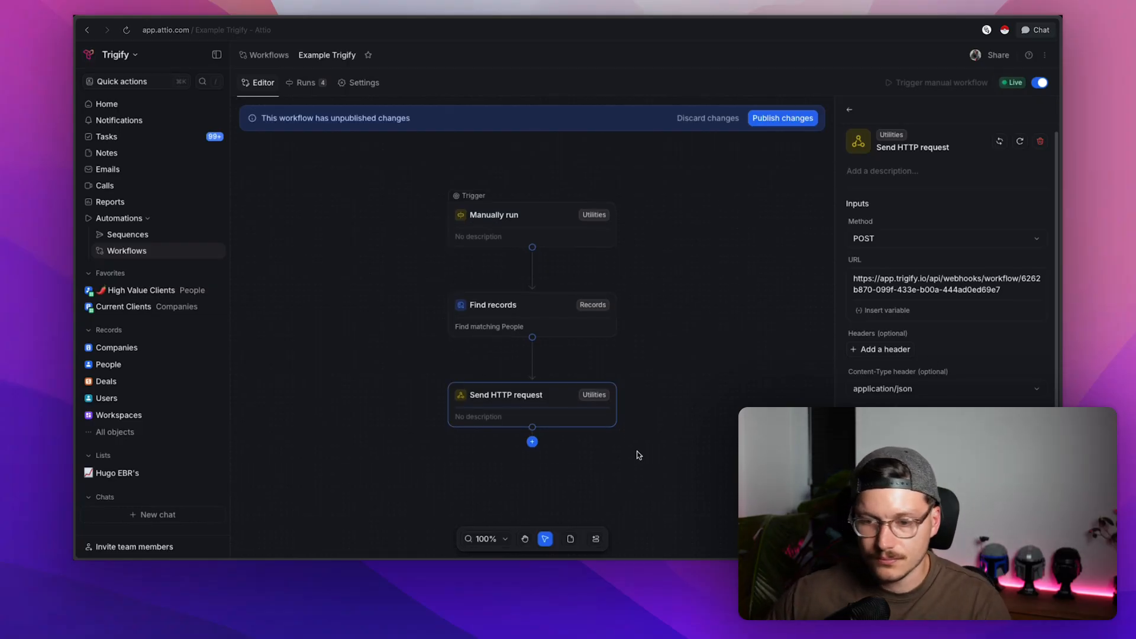
{"action": "scroll", "coordinate": [637, 456], "scroll_direction": "down", "scroll_amount": 2}
- Publish and confirm the Example Trigify changes, then trigger a manual run, producing Run #5
{"action": "left_click", "coordinate": [782, 118]}
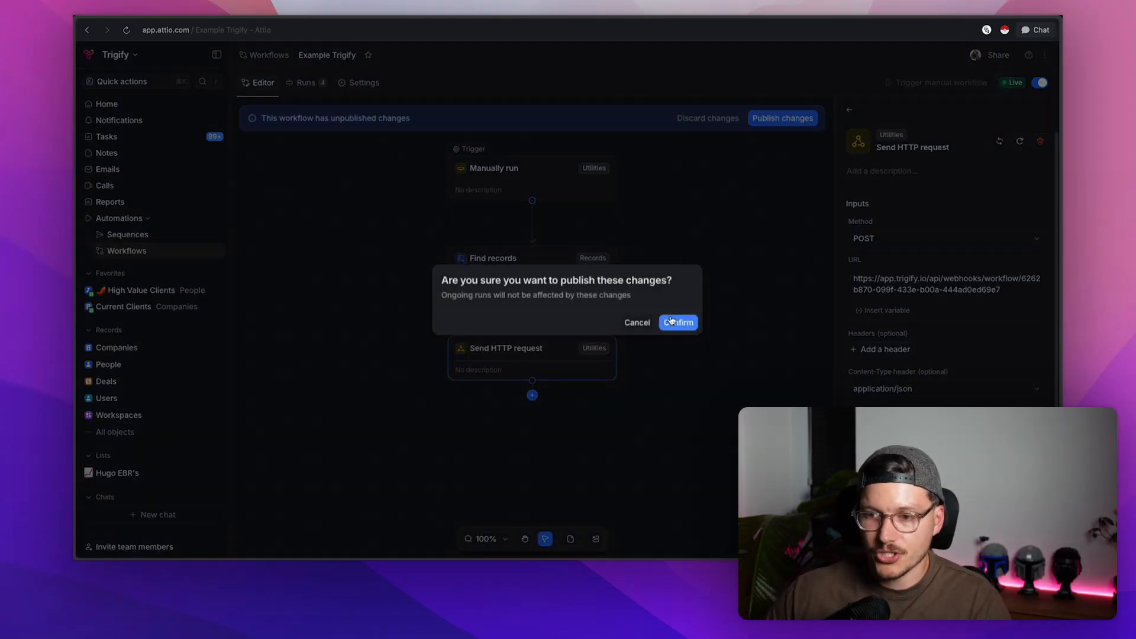
{"action": "left_click", "coordinate": [678, 322]}
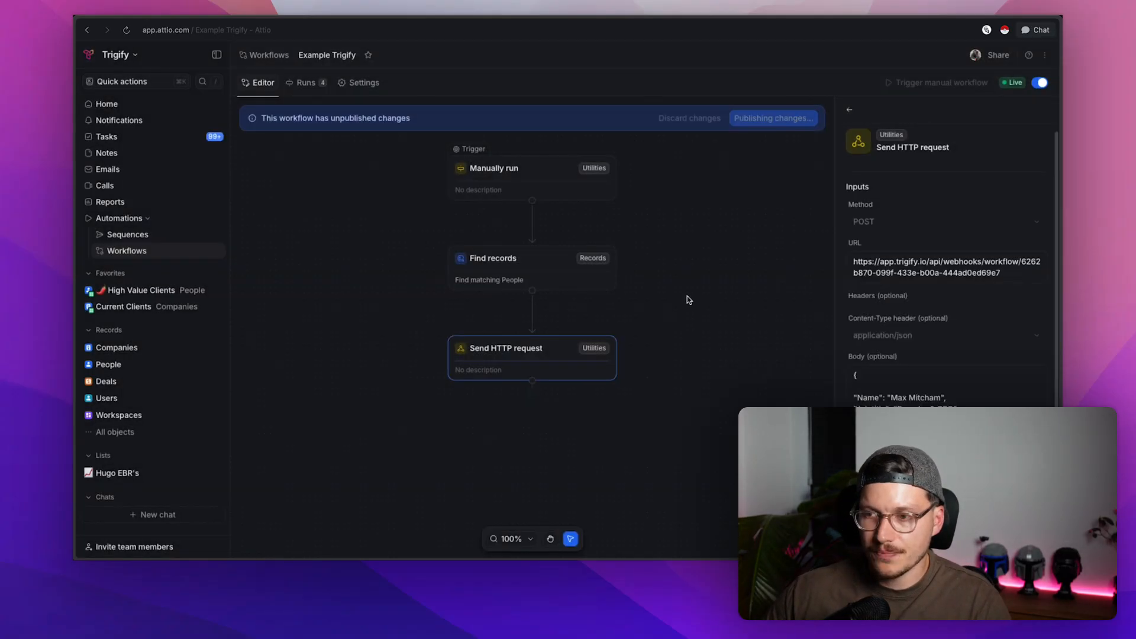
{"action": "left_click", "coordinate": [926, 85]}
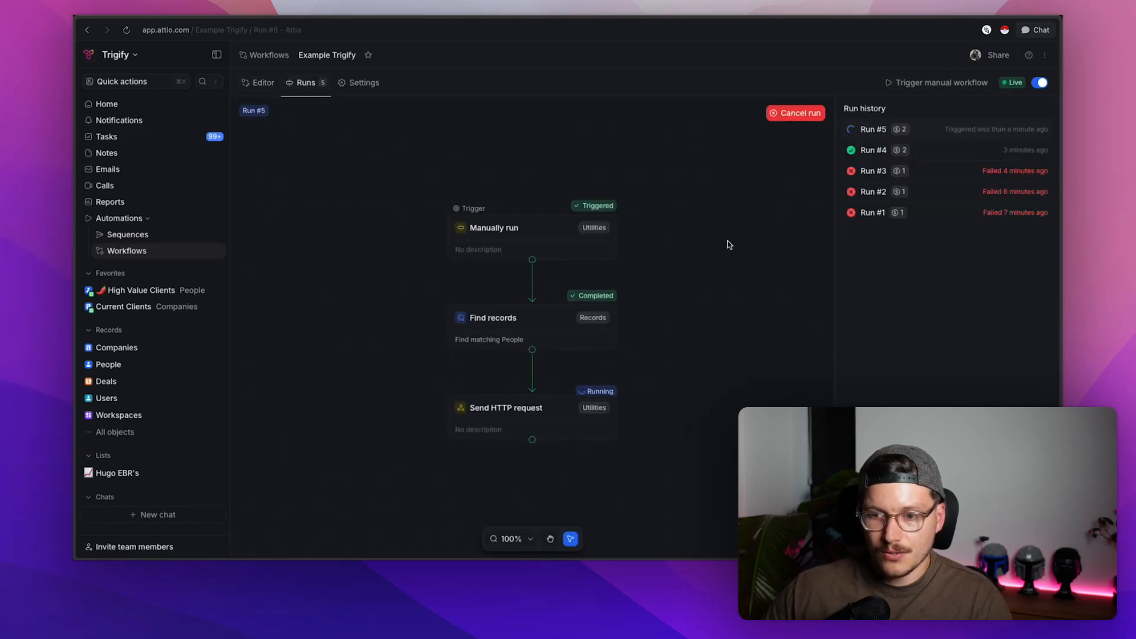
- Confirm the captured Name, Location and Job title sample payload and center the Webhook Trigger node
{"action": "mouse_move", "coordinate": [74, 213]}
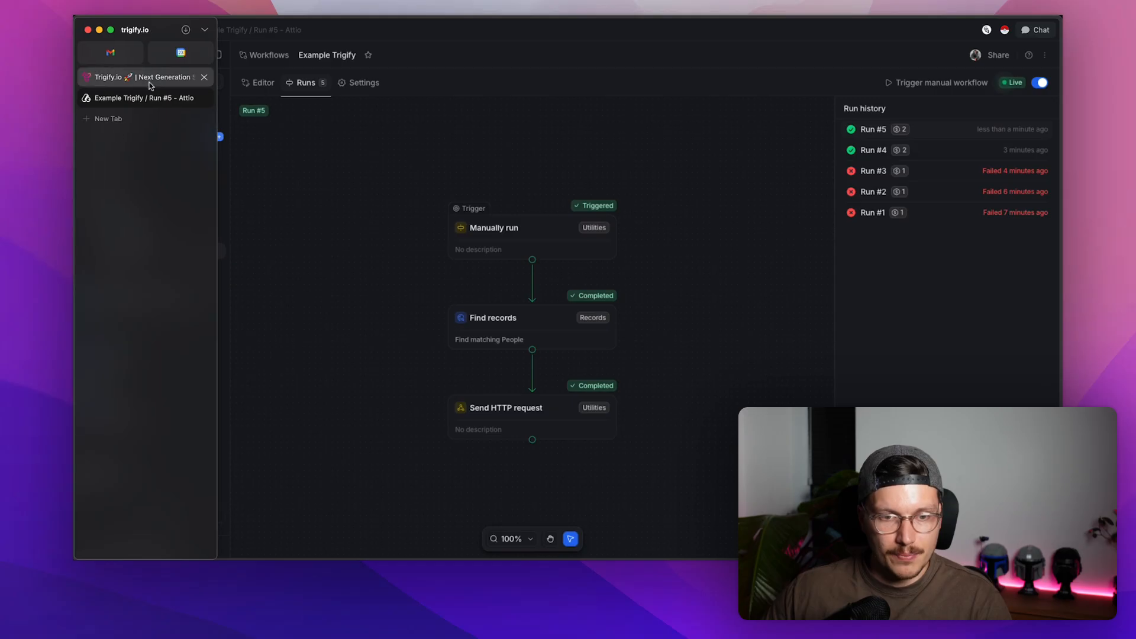
{"action": "left_click", "coordinate": [142, 77]}
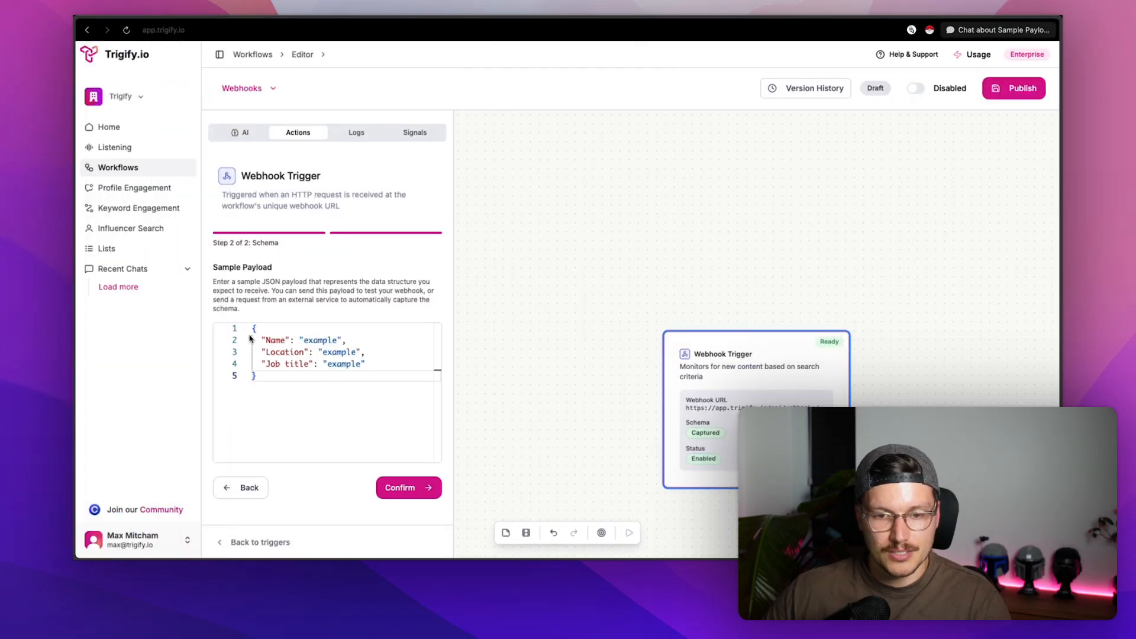
{"action": "left_click_drag", "start_coordinate": [212, 267], "coordinate": [273, 267]}
{"action": "left_click_drag", "start_coordinate": [270, 342], "coordinate": [312, 342]}
{"action": "left_click_drag", "start_coordinate": [286, 353], "coordinate": [363, 437]}
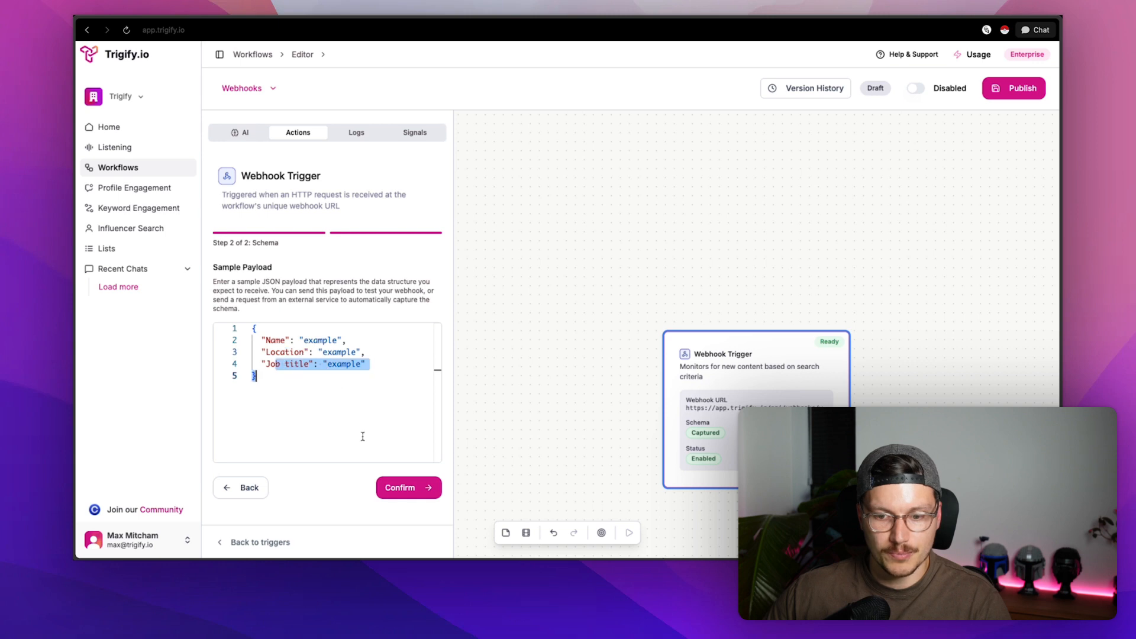
{"action": "left_click", "coordinate": [407, 487]}
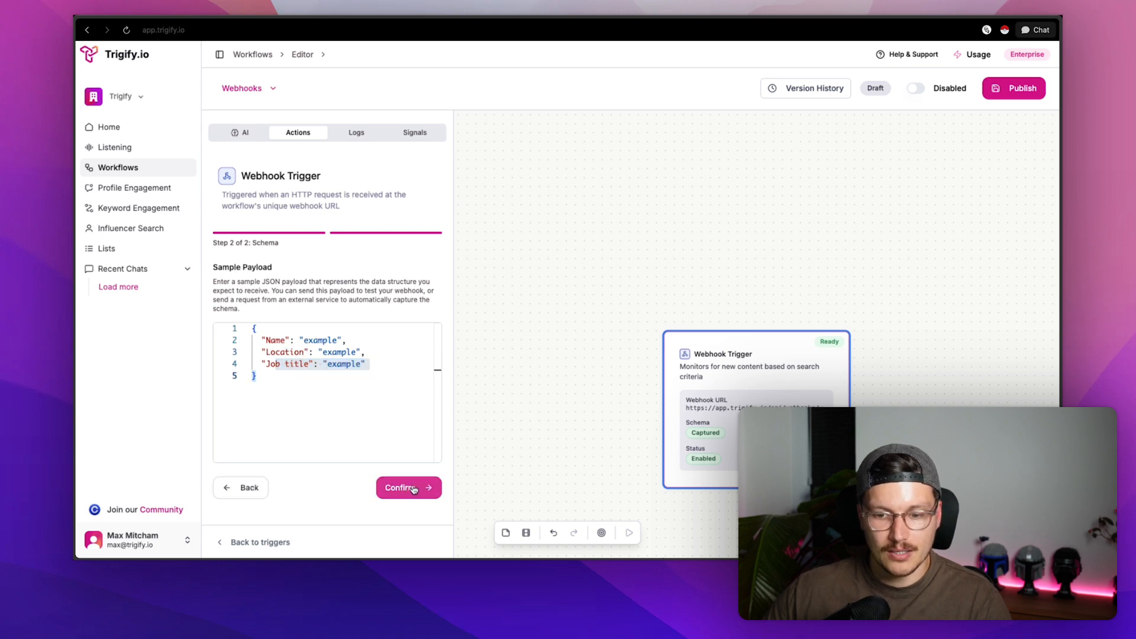
{"action": "left_click_drag", "start_coordinate": [572, 417], "coordinate": [497, 259]}
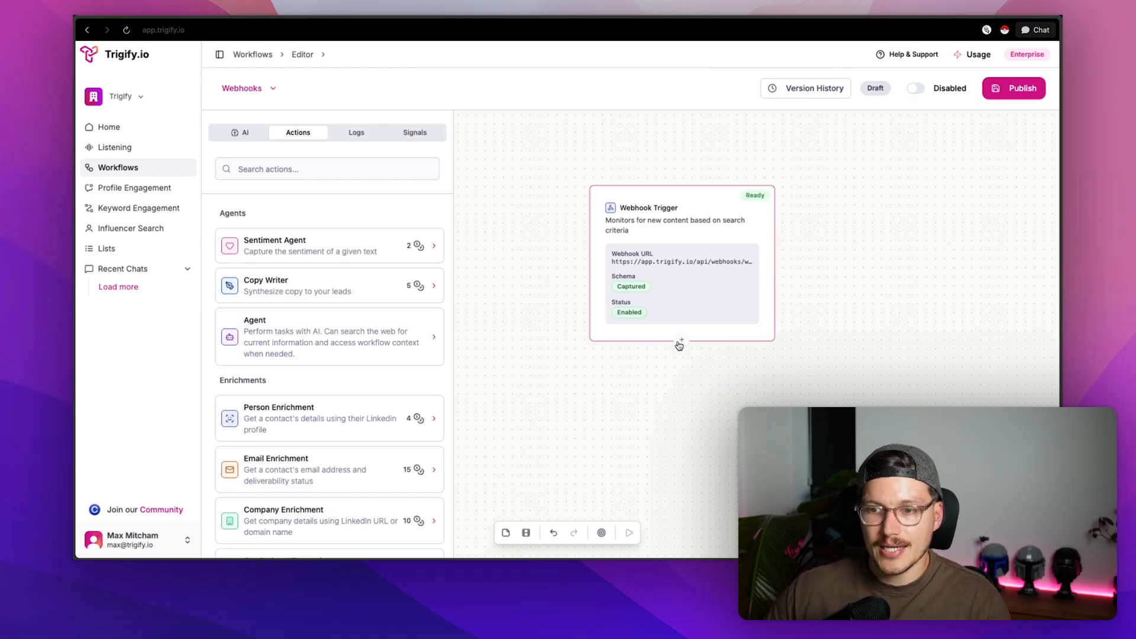
- Trigger another manual run (Run #6) of the Attio workflow
{"action": "mouse_move", "coordinate": [77, 183]}
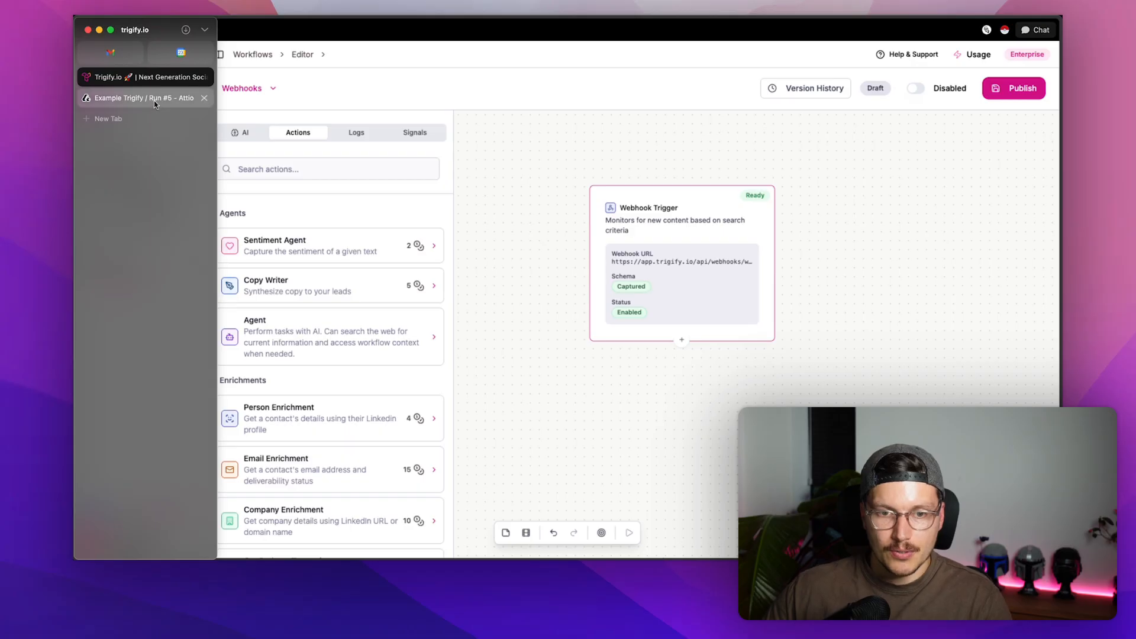
{"action": "left_click", "coordinate": [155, 98]}
{"action": "left_click", "coordinate": [941, 82]}
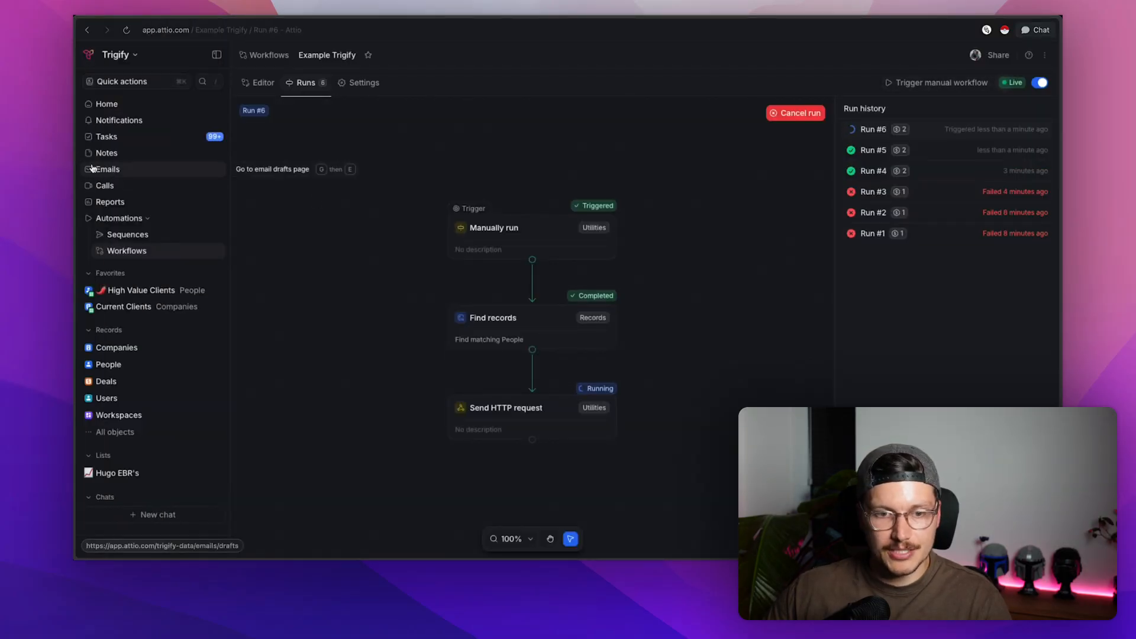
- Back in Trigify.io, cycle the workflow panels and settle on Logs, still showing no executions
{"action": "mouse_move", "coordinate": [75, 169]}
{"action": "left_click", "coordinate": [150, 77]}
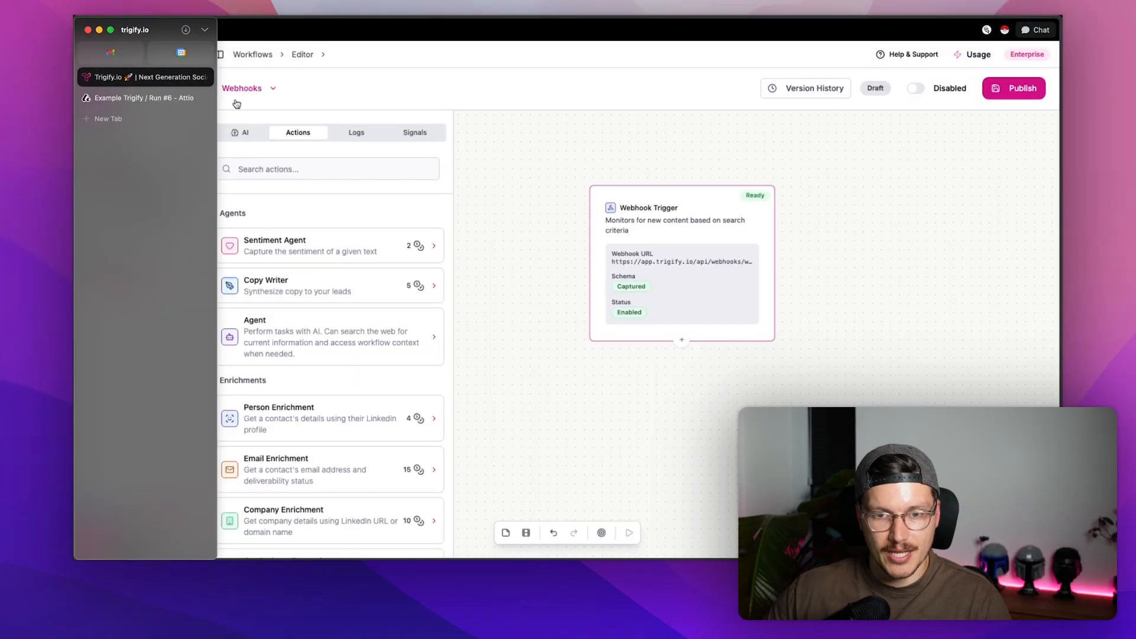
{"action": "left_click", "coordinate": [359, 142]}
{"action": "left_click", "coordinate": [403, 139]}
{"action": "left_click", "coordinate": [358, 138]}
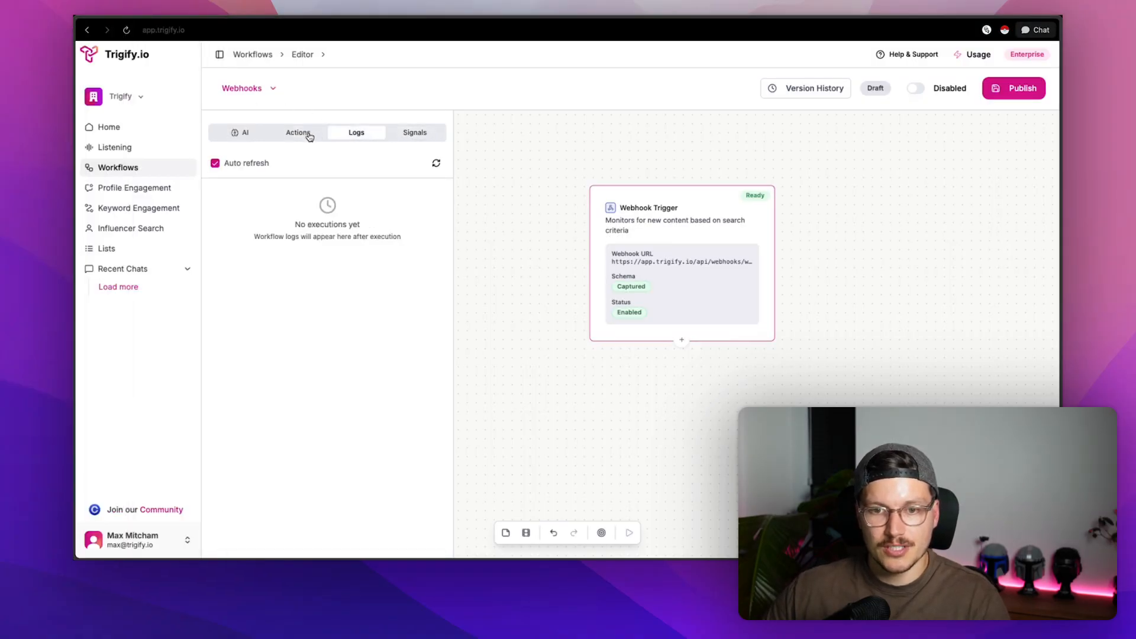
{"action": "left_click", "coordinate": [307, 137]}
{"action": "left_click", "coordinate": [362, 138]}
{"action": "left_click", "coordinate": [238, 134]}
{"action": "left_click", "coordinate": [301, 134]}
{"action": "left_click", "coordinate": [358, 136]}
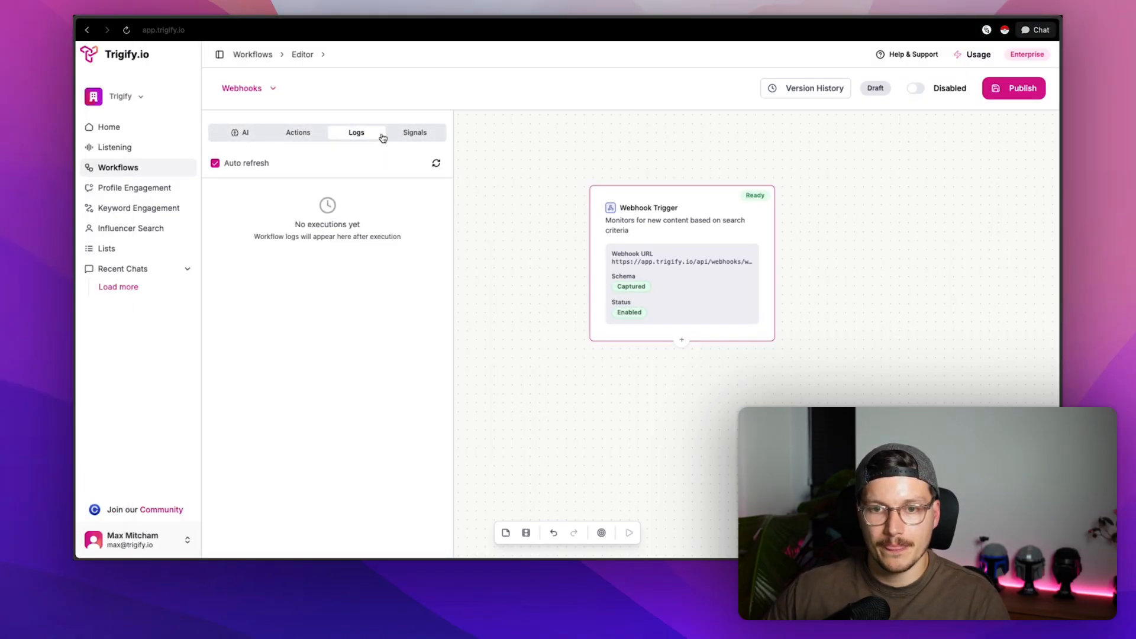
{"action": "left_click", "coordinate": [396, 138]}
{"action": "left_click", "coordinate": [355, 137]}
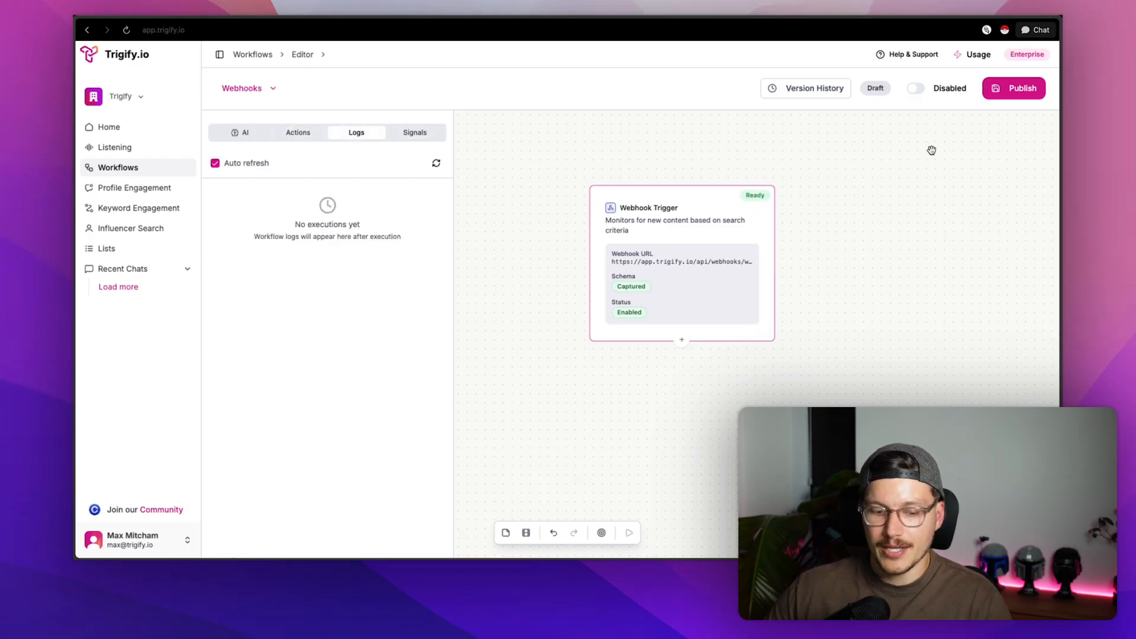
- Attempt publishing, dismiss the test-required prompts, then add an empty action step below the Webhook Trigger
{"action": "left_click", "coordinate": [1013, 97]}
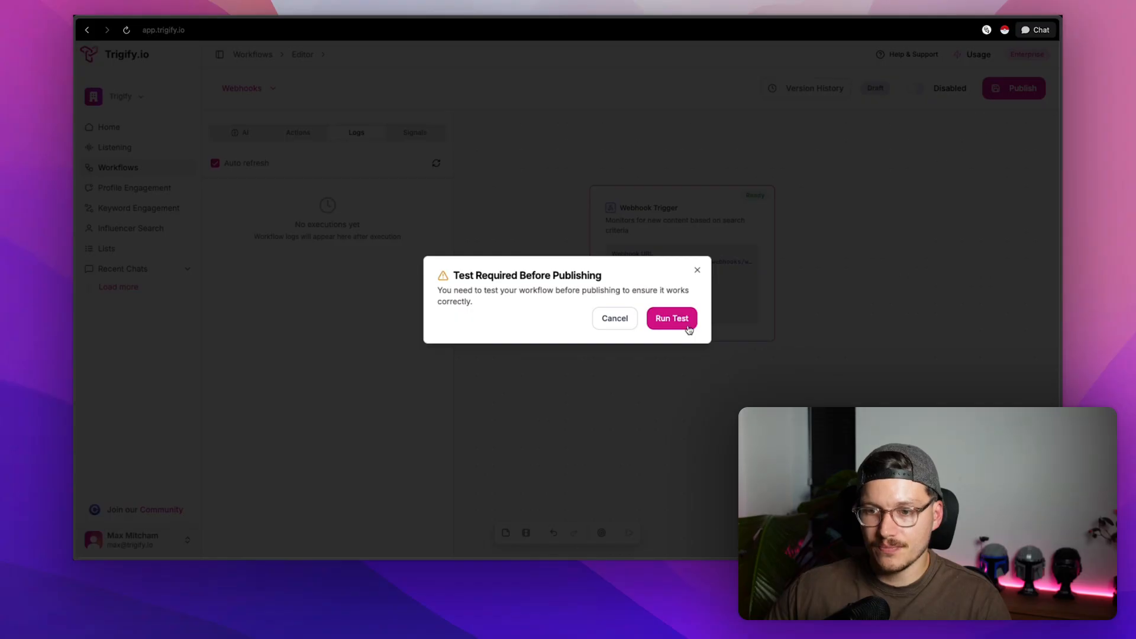
{"action": "left_click", "coordinate": [685, 319]}
{"action": "left_click", "coordinate": [674, 459]}
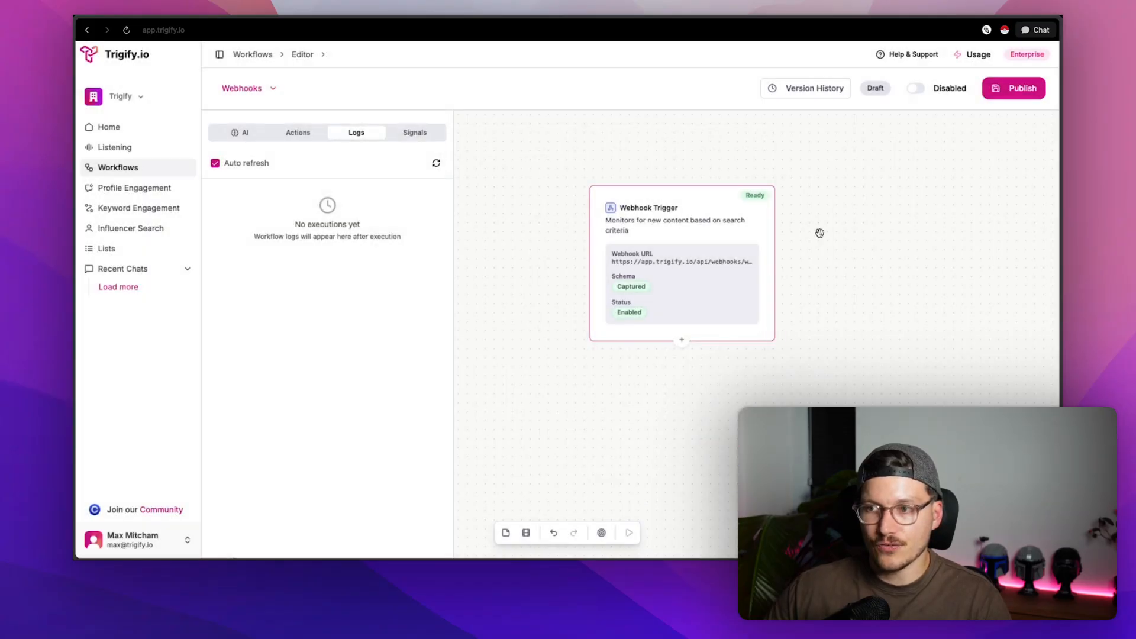
{"action": "left_click", "coordinate": [1003, 89]}
{"action": "left_click", "coordinate": [609, 318]}
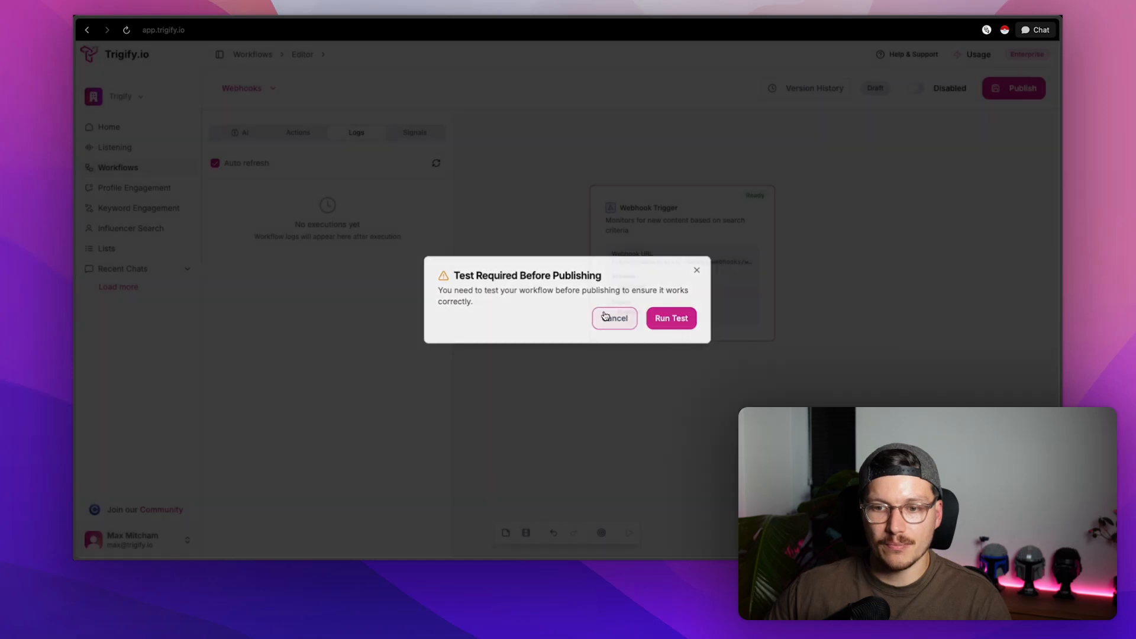
{"action": "left_click", "coordinate": [682, 342]}
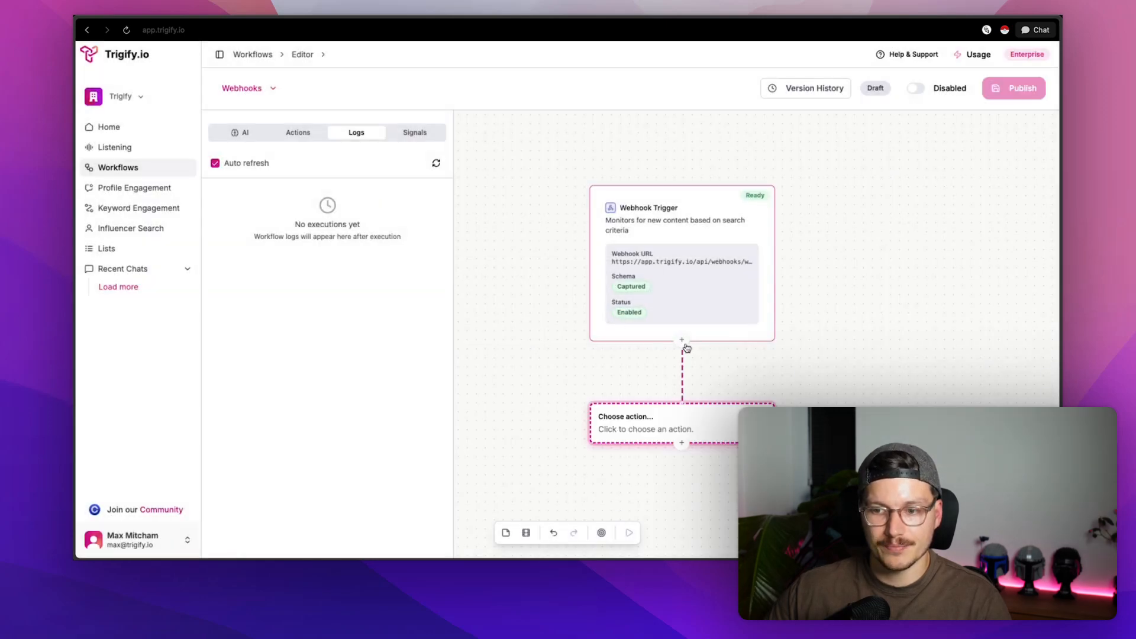